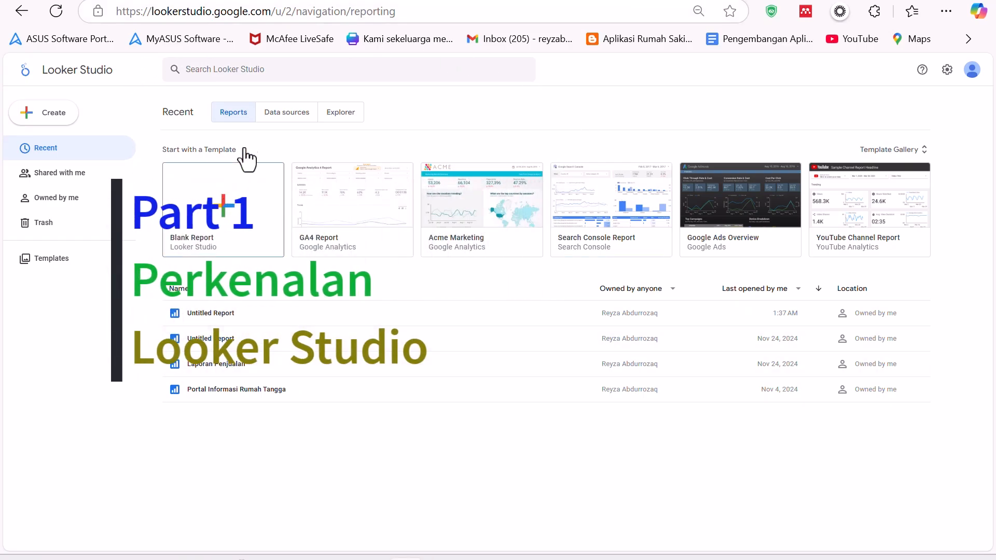
{"action": "left_click", "coordinate": [258, 21]}
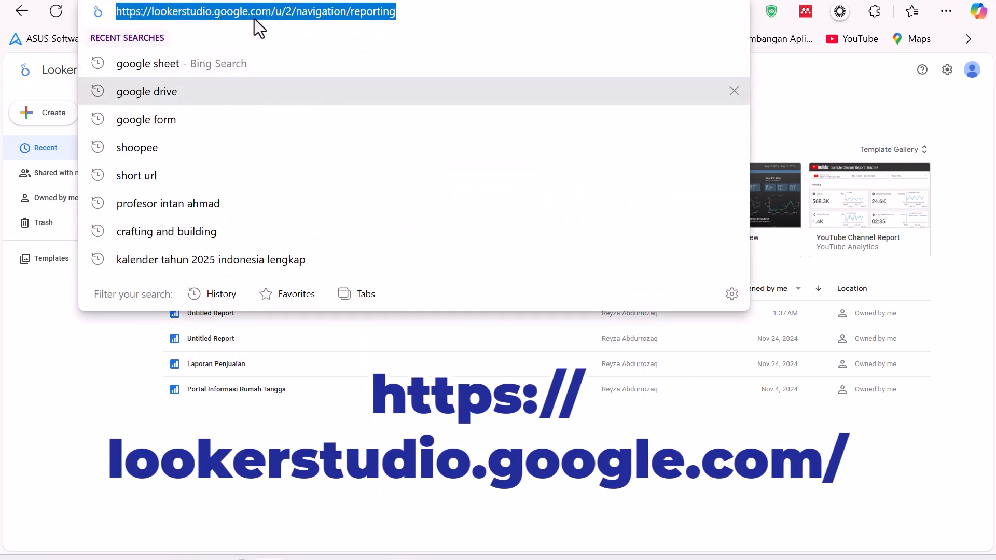
{"action": "left_click", "coordinate": [763, 83]}
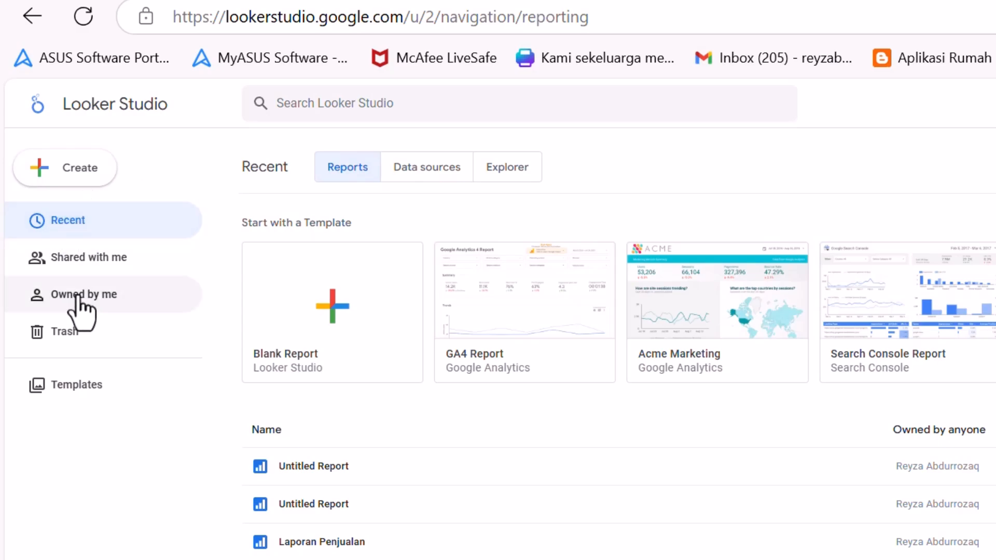
Browse the template gallery, examining the report templates grouped by data source from Google Analytics down to Display & Video 360.
{"action": "left_click", "coordinate": [75, 399]}
{"action": "scroll", "coordinate": [607, 481], "scroll_direction": "down", "scroll_amount": 3}
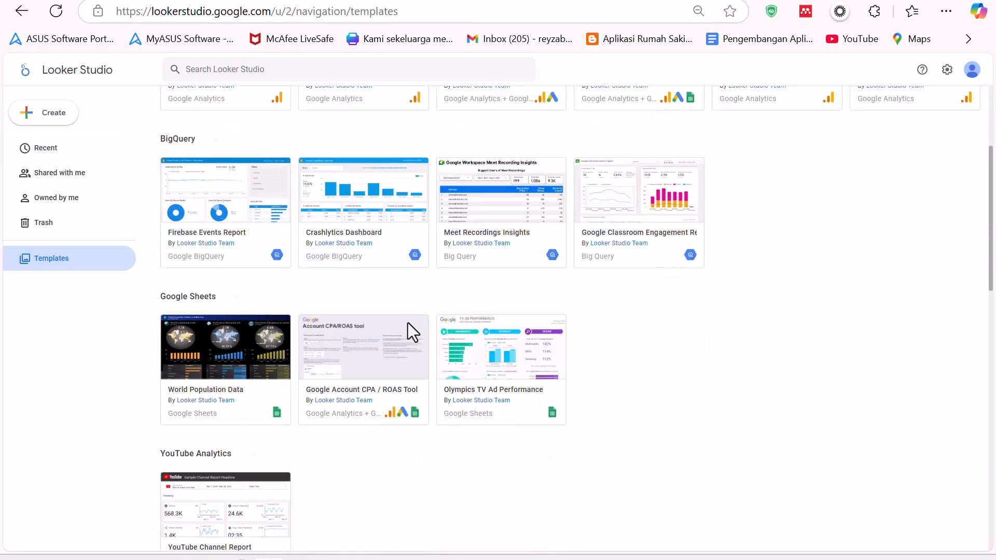
{"action": "scroll", "coordinate": [408, 323], "scroll_direction": "down", "scroll_amount": 3}
{"action": "scroll", "coordinate": [408, 327], "scroll_direction": "up", "scroll_amount": 5}
{"action": "scroll", "coordinate": [192, 231], "scroll_direction": "up", "scroll_amount": 2}
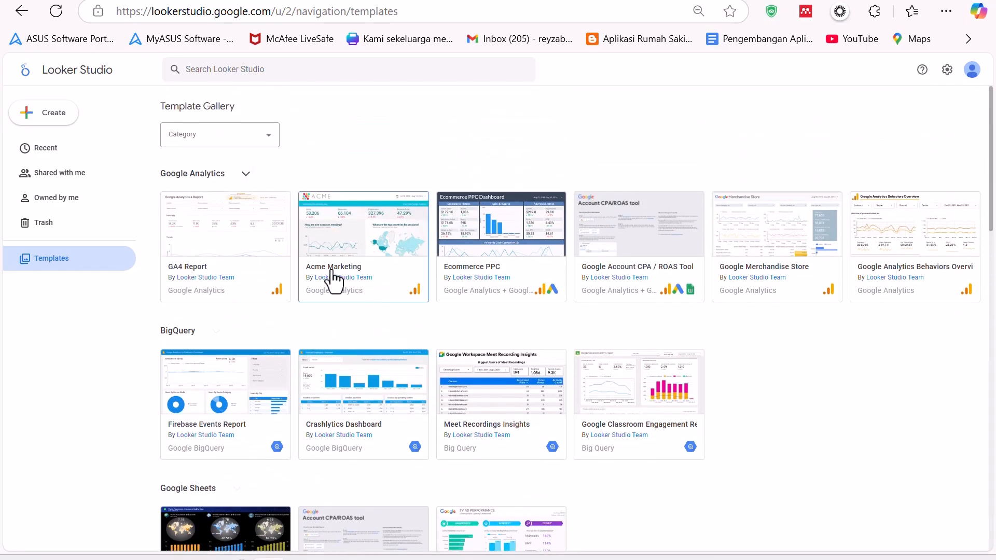
{"action": "scroll", "coordinate": [332, 285], "scroll_direction": "down", "scroll_amount": 3}
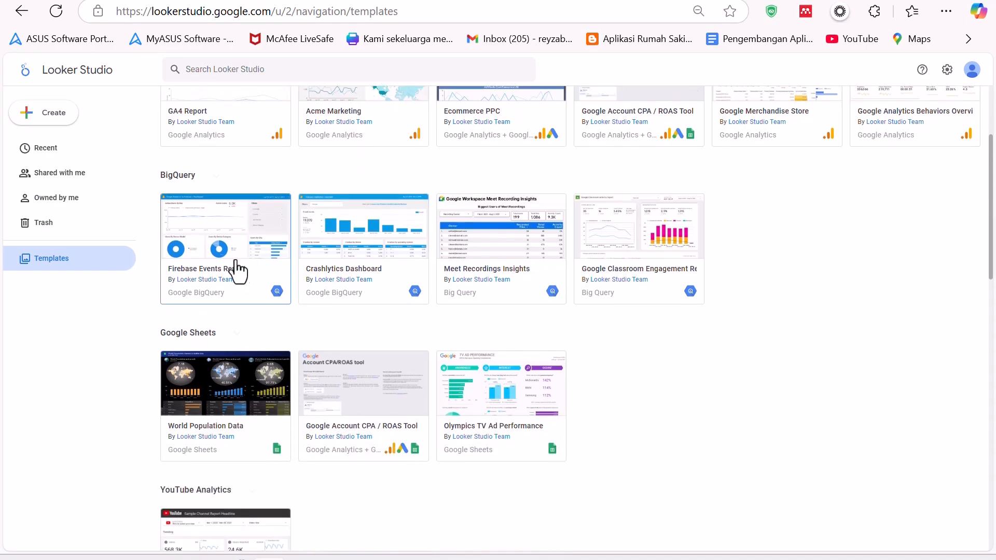
{"action": "scroll", "coordinate": [231, 231], "scroll_direction": "down", "scroll_amount": 3}
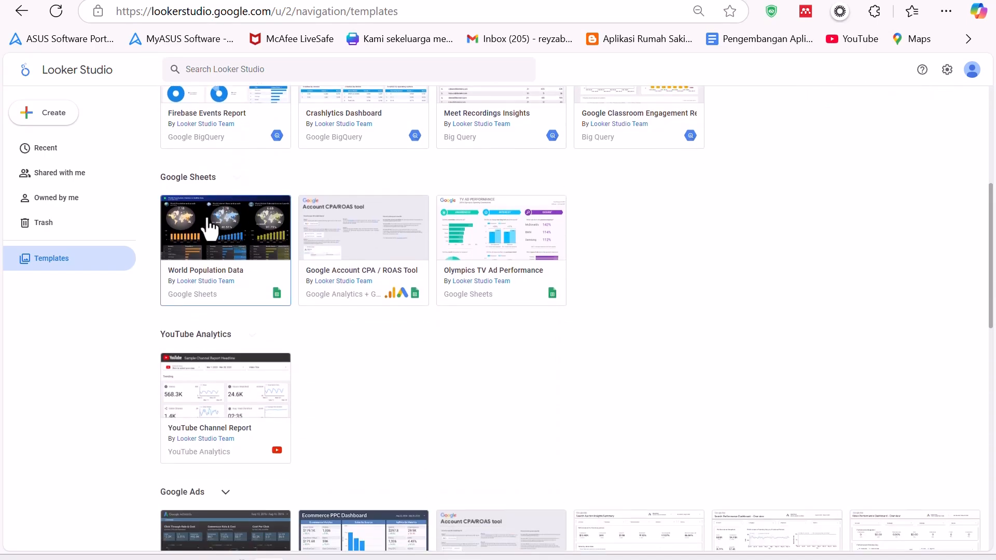
{"action": "scroll", "coordinate": [210, 228], "scroll_direction": "down", "scroll_amount": 6}
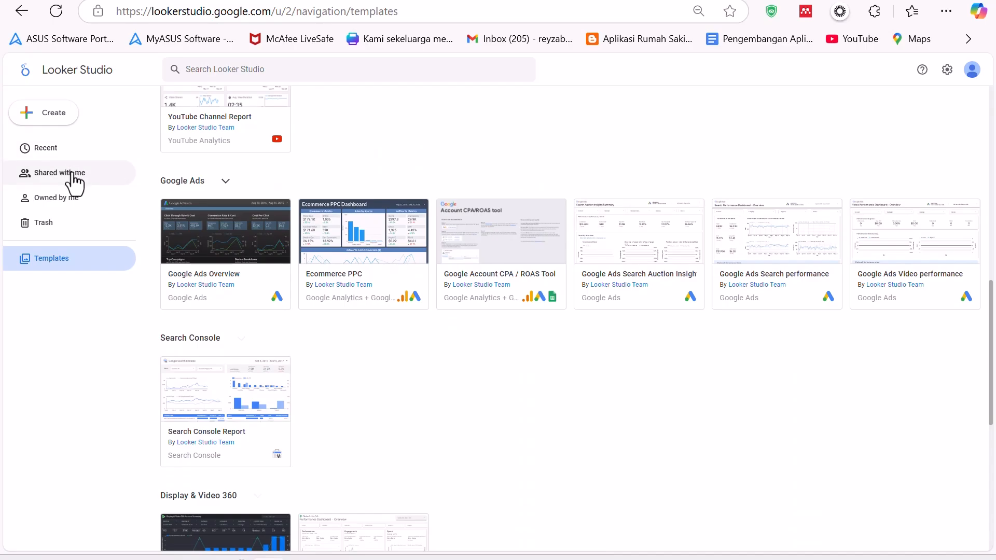
Create a new report with Sheet1 of the Google Sheets spreadsheet "Belajar Looker Studio" as its data source.
{"action": "left_click", "coordinate": [63, 124]}
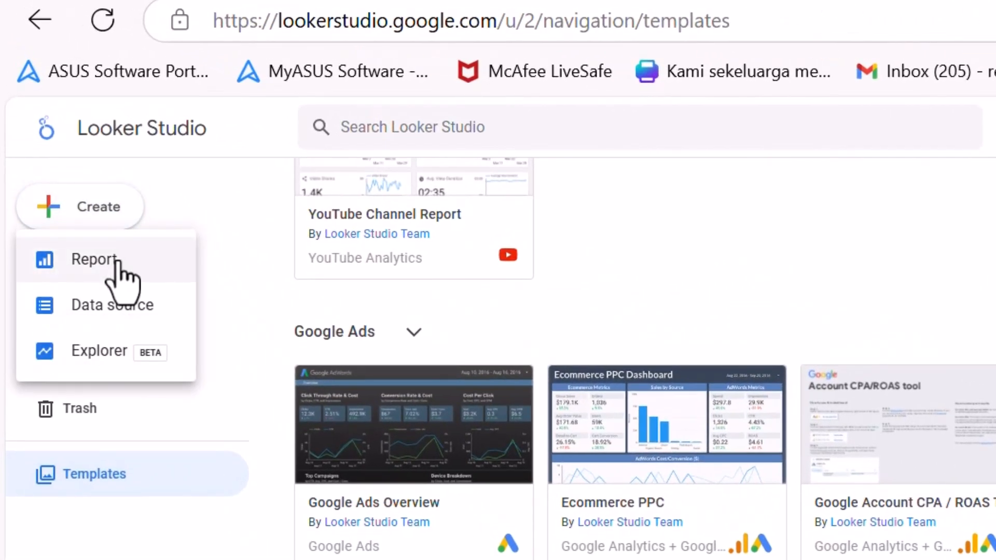
{"action": "left_click", "coordinate": [117, 262]}
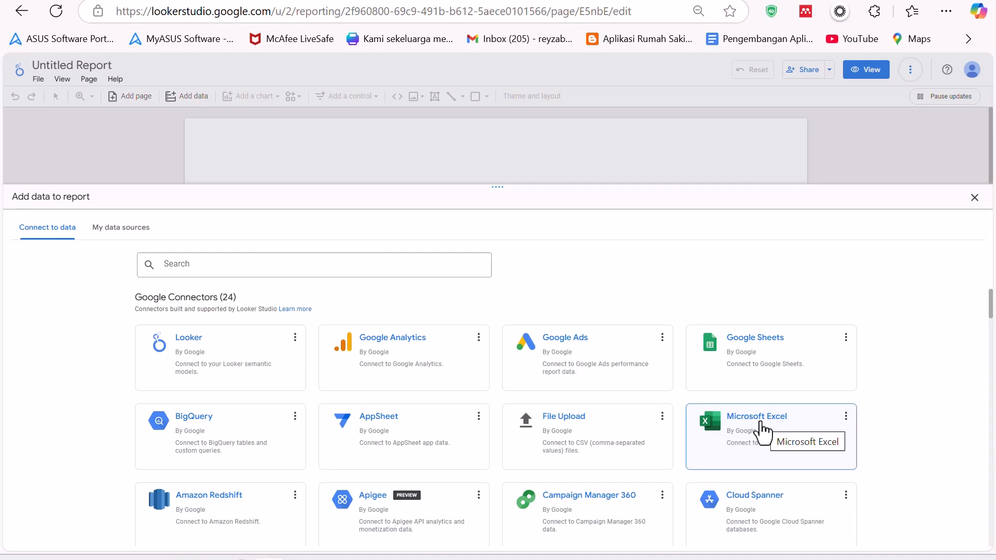
{"action": "left_click", "coordinate": [736, 361]}
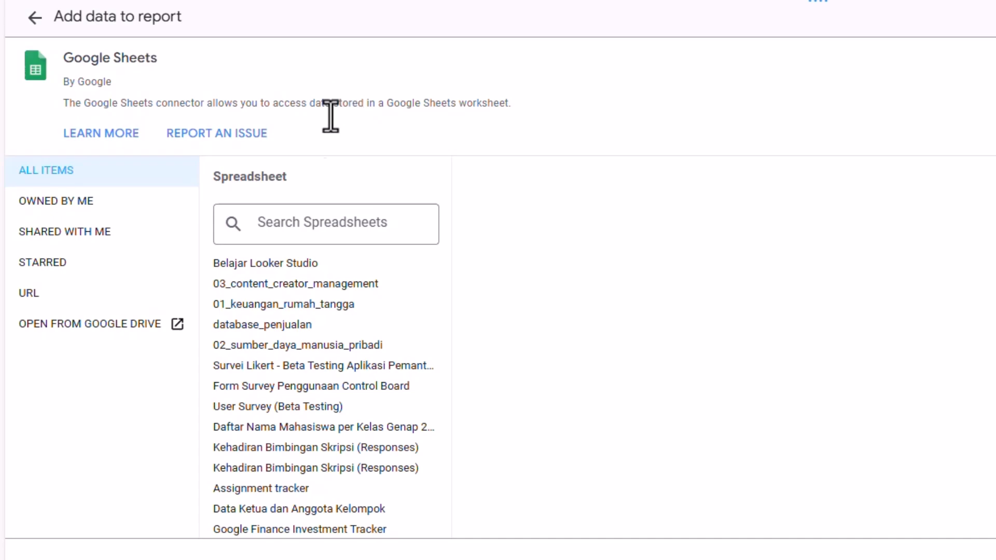
{"action": "left_click", "coordinate": [297, 264]}
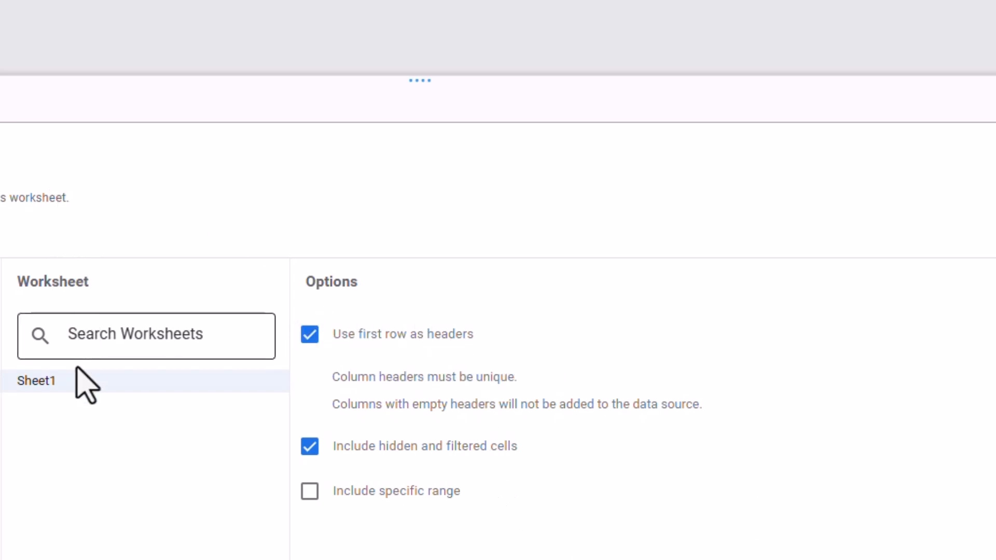
{"action": "mouse_move", "coordinate": [77, 396]}
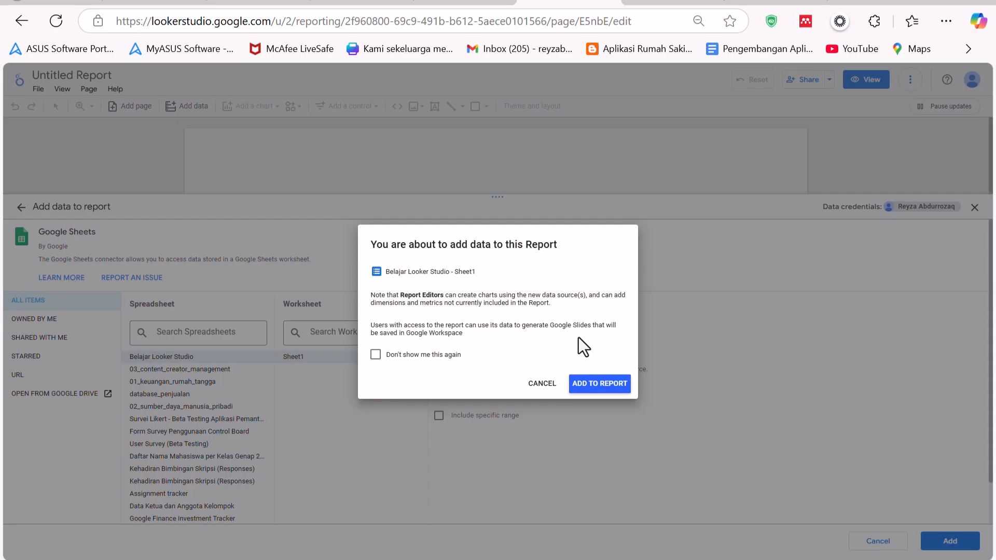
{"action": "left_click", "coordinate": [602, 384]}
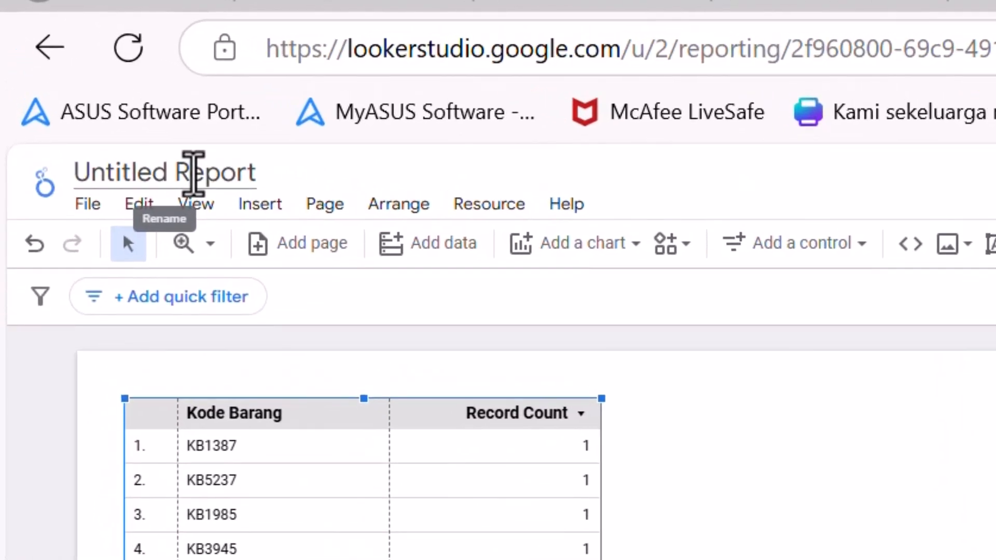
Rename the report as "Belajar Membuat Laporan dengan Looker Studio".
{"action": "left_click", "coordinate": [173, 156]}
{"action": "triple_click", "coordinate": [174, 155]}
{"action": "type", "text": "B"}
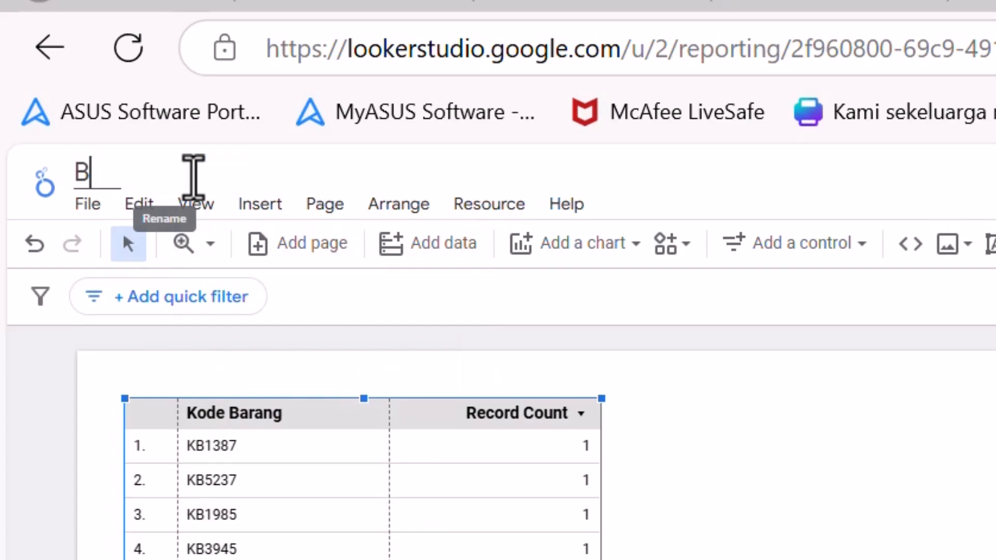
{"action": "type", "text": "elajar Me"}
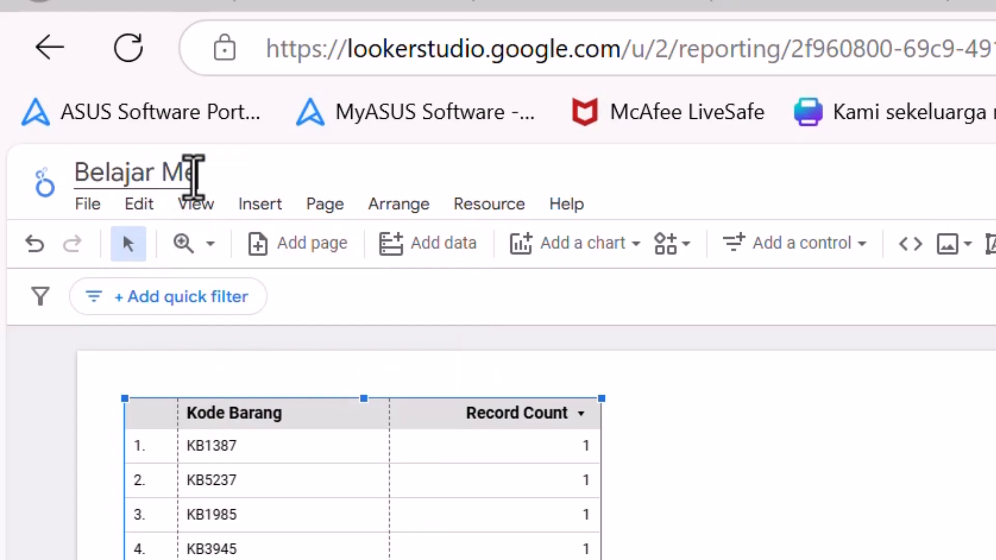
{"action": "type", "text": "mbuat Laporan deng"}
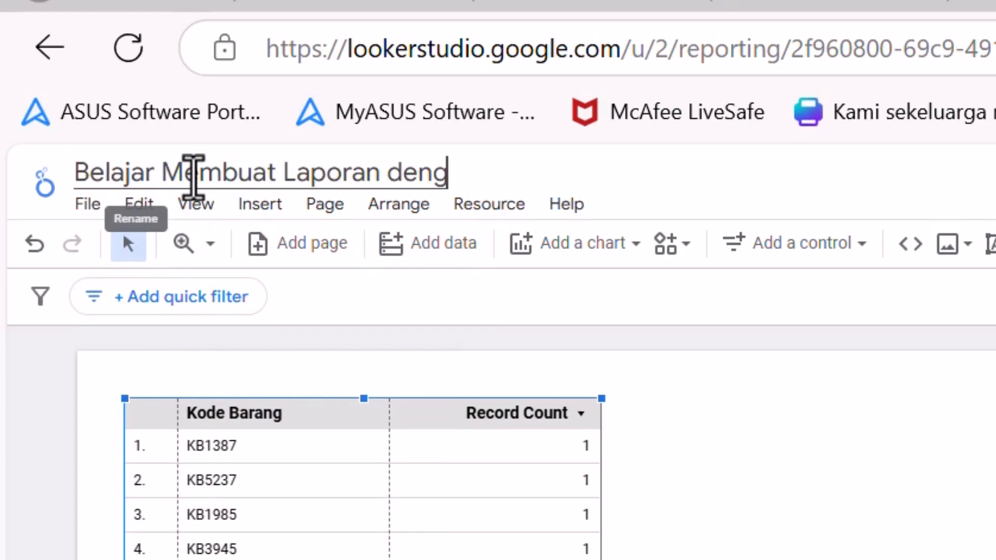
{"action": "type", "text": "an Looker Studio"}
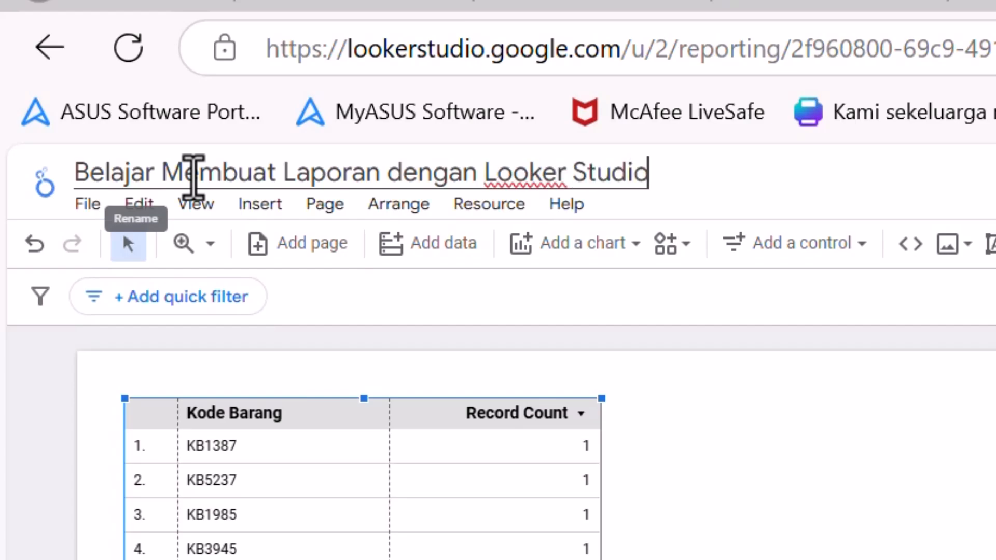
{"action": "key", "text": "Return"}
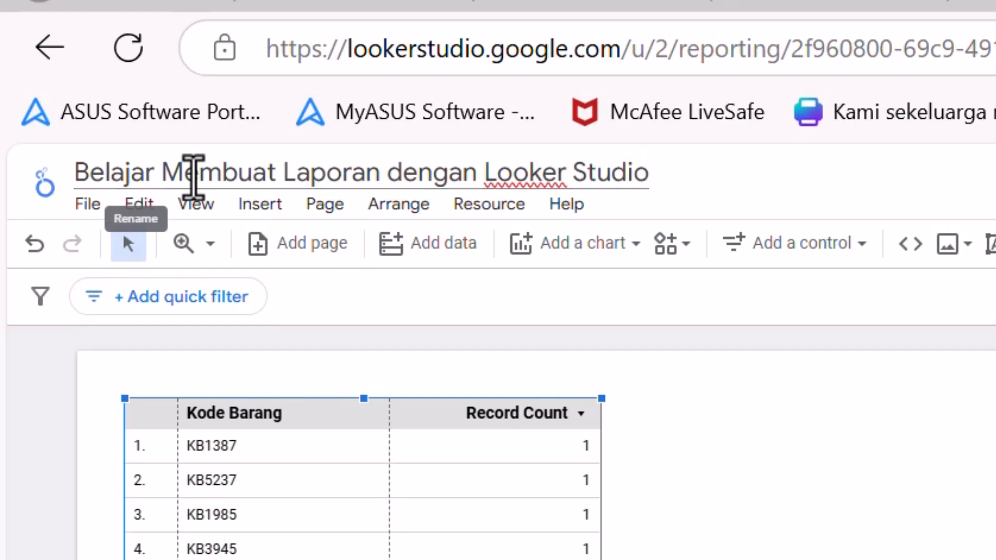
{"action": "left_click", "coordinate": [767, 521]}
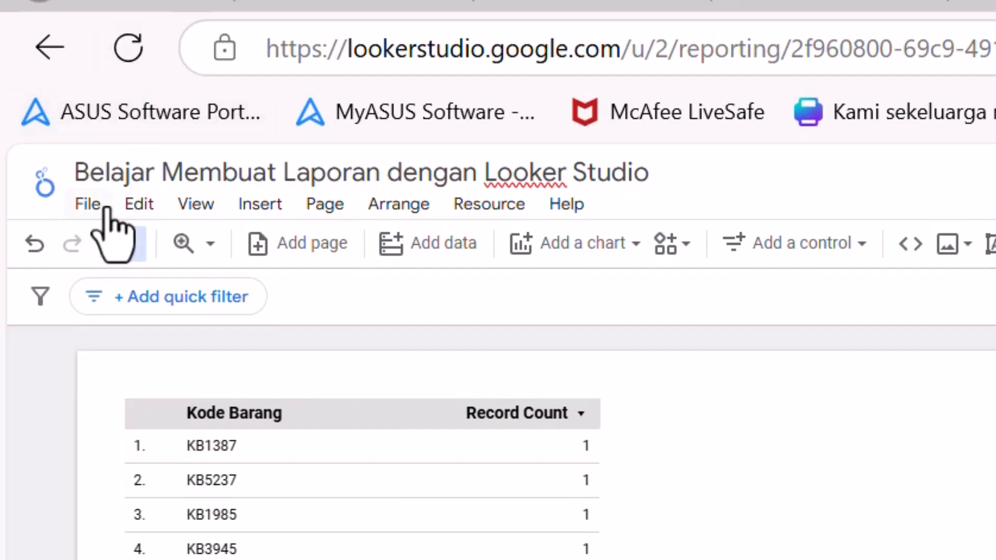
Look through the file, edit and view commands, the available chart types and the available control types.
{"action": "left_click", "coordinate": [89, 203]}
{"action": "left_click", "coordinate": [145, 206]}
{"action": "left_click", "coordinate": [145, 206]}
{"action": "left_click", "coordinate": [193, 207]}
{"action": "left_click", "coordinate": [194, 207]}
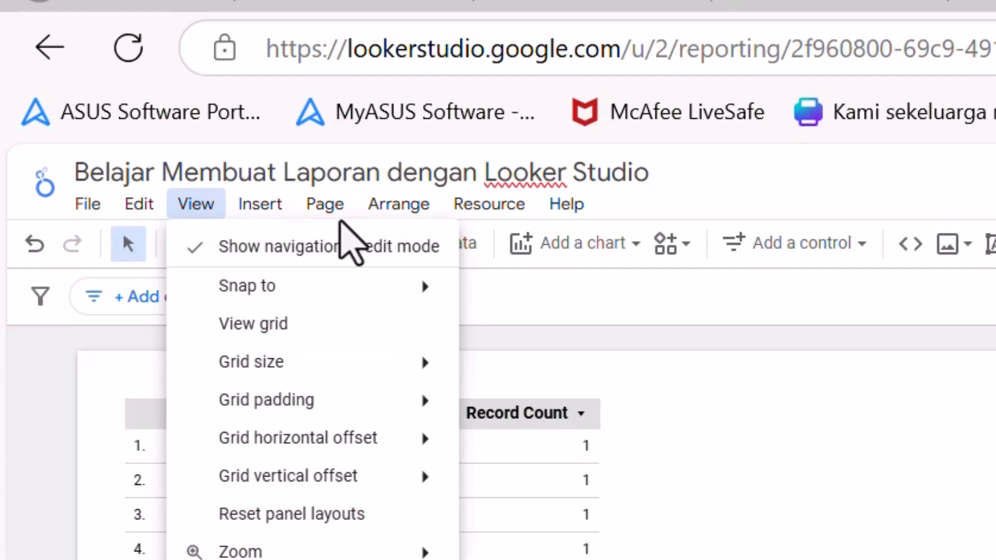
{"action": "left_click", "coordinate": [79, 202]}
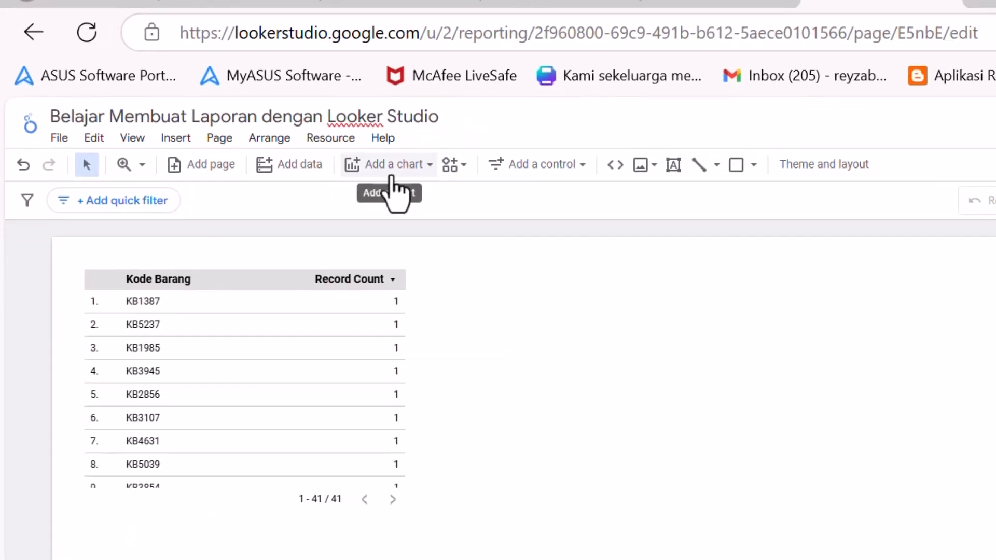
{"action": "left_click", "coordinate": [575, 255]}
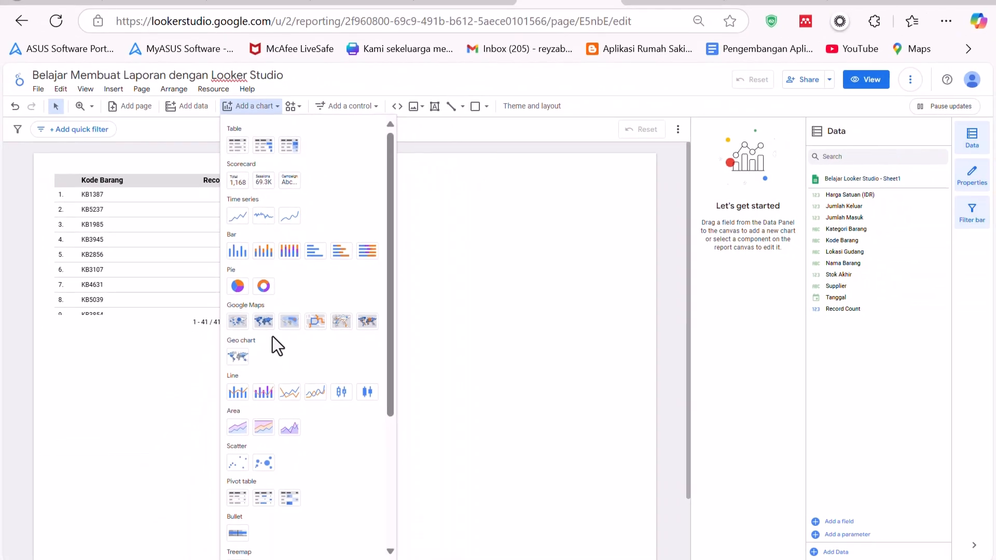
{"action": "left_click", "coordinate": [244, 108]}
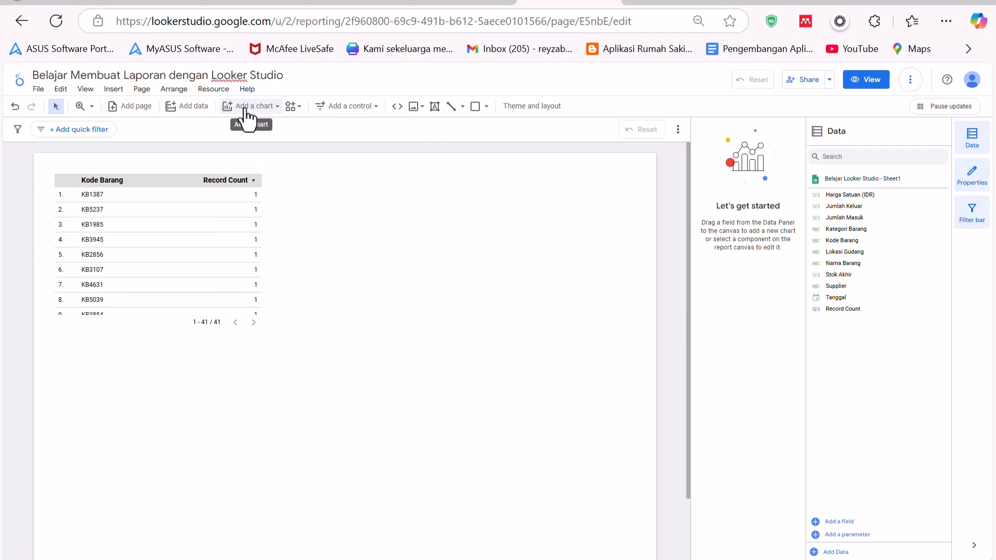
{"action": "left_click", "coordinate": [364, 109]}
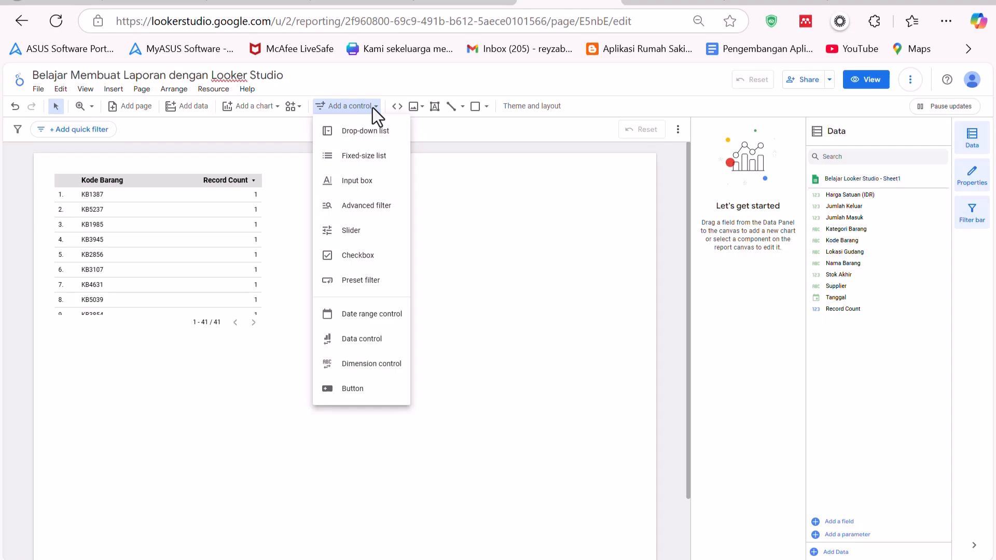
{"action": "left_click", "coordinate": [412, 85]}
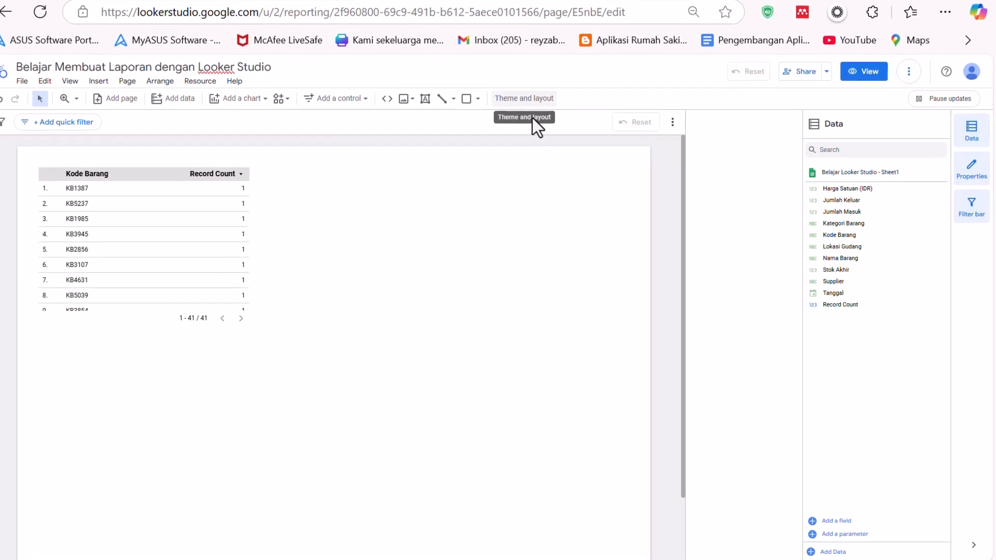
Try the Edge, Constellation, Groovy and Insight themes and apply the Ocean theme to the report.
{"action": "left_click", "coordinate": [530, 102]}
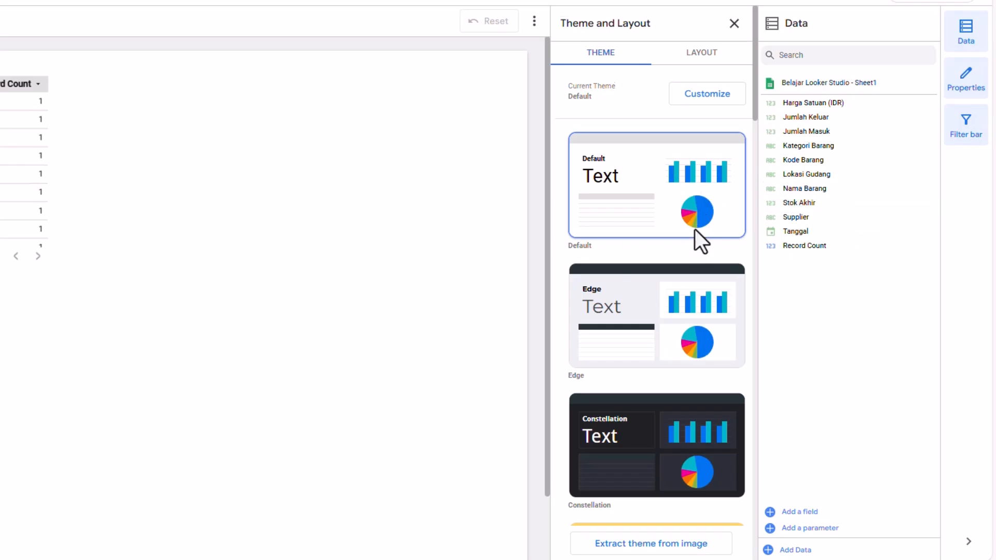
{"action": "scroll", "coordinate": [700, 238], "scroll_direction": "down", "scroll_amount": 11}
{"action": "scroll", "coordinate": [696, 207], "scroll_direction": "up", "scroll_amount": 12}
{"action": "left_click", "coordinate": [667, 322]}
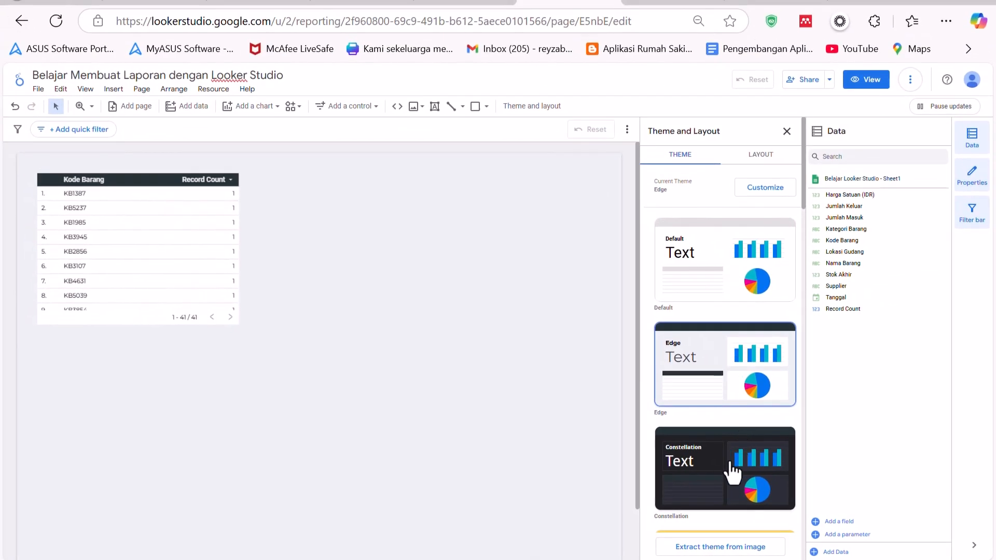
{"action": "left_click", "coordinate": [654, 433]}
{"action": "scroll", "coordinate": [643, 395], "scroll_direction": "down", "scroll_amount": 2}
{"action": "scroll", "coordinate": [708, 389], "scroll_direction": "down", "scroll_amount": 2}
{"action": "left_click", "coordinate": [711, 356]}
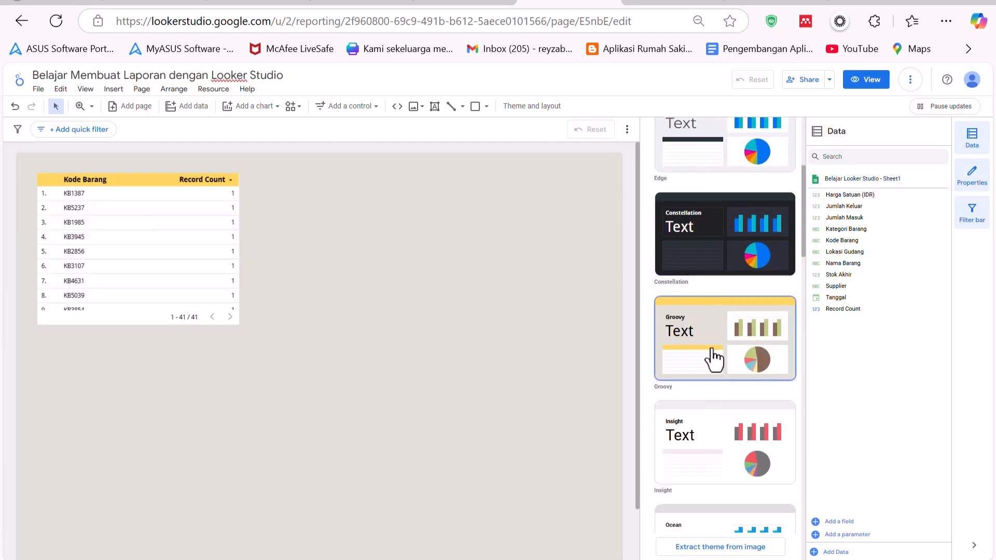
{"action": "left_click", "coordinate": [698, 276]}
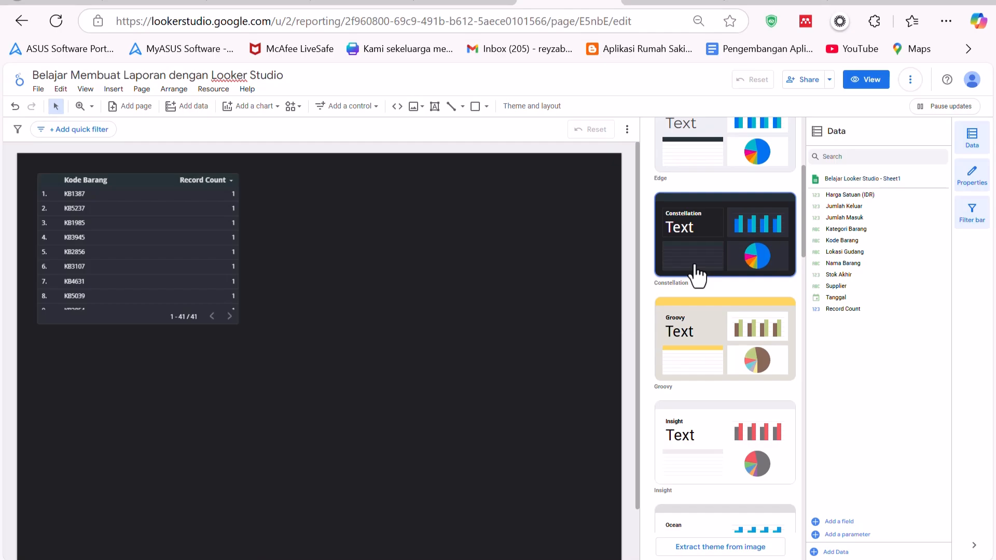
{"action": "scroll", "coordinate": [716, 329], "scroll_direction": "down", "scroll_amount": 5}
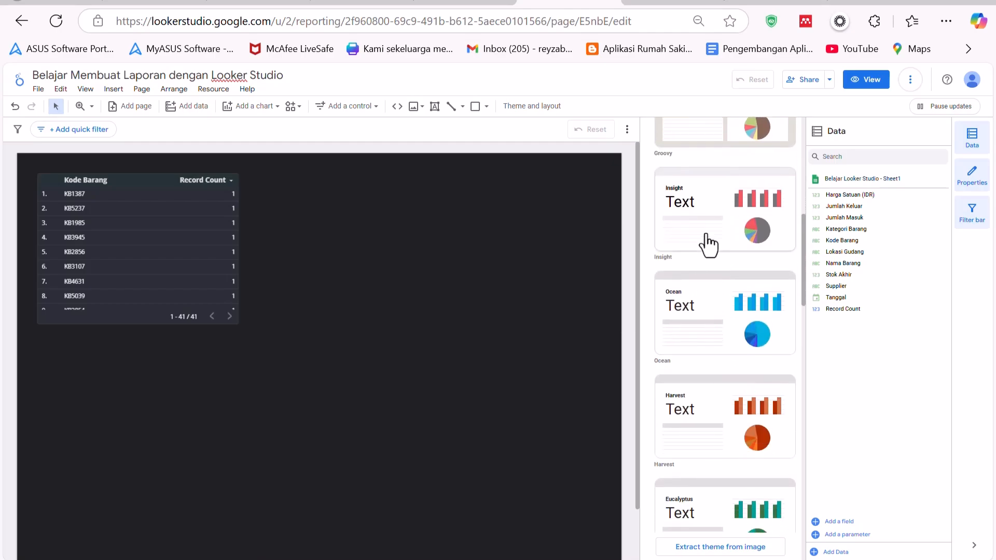
{"action": "left_click", "coordinate": [709, 244]}
{"action": "left_click", "coordinate": [718, 309]}
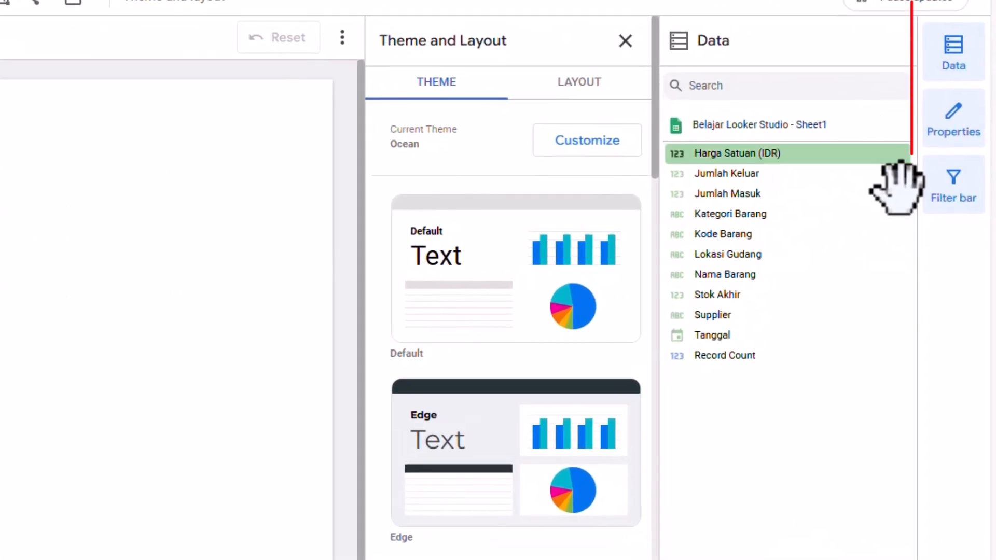
Open the properties of the Kode Barang table and examine its data setup options.
{"action": "left_click", "coordinate": [948, 137]}
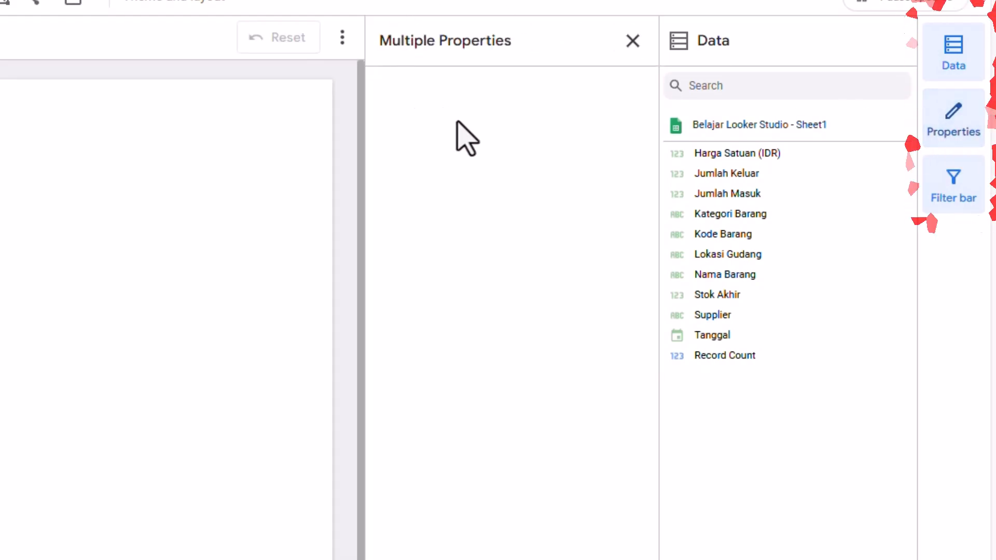
{"action": "left_click", "coordinate": [176, 200]}
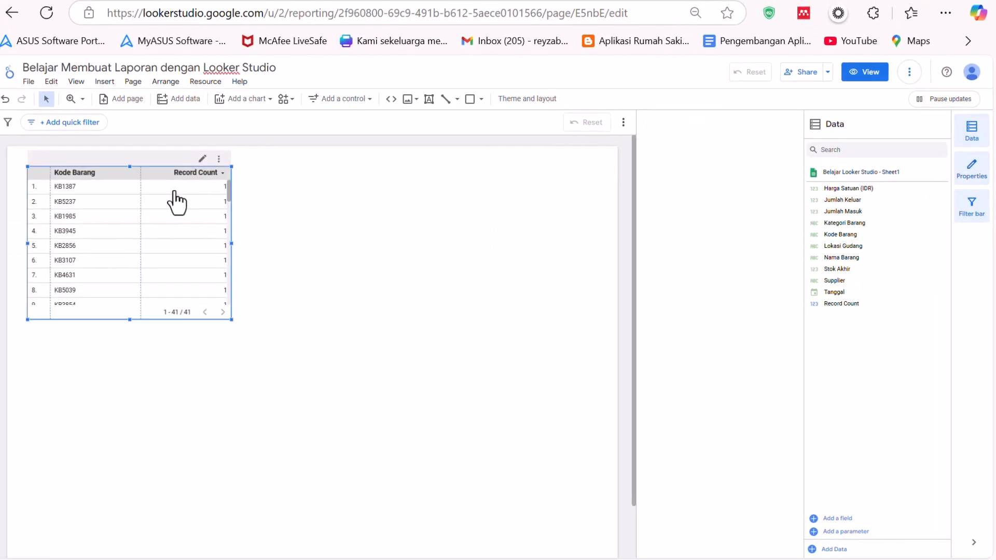
{"action": "scroll", "coordinate": [716, 364], "scroll_direction": "down", "scroll_amount": 5}
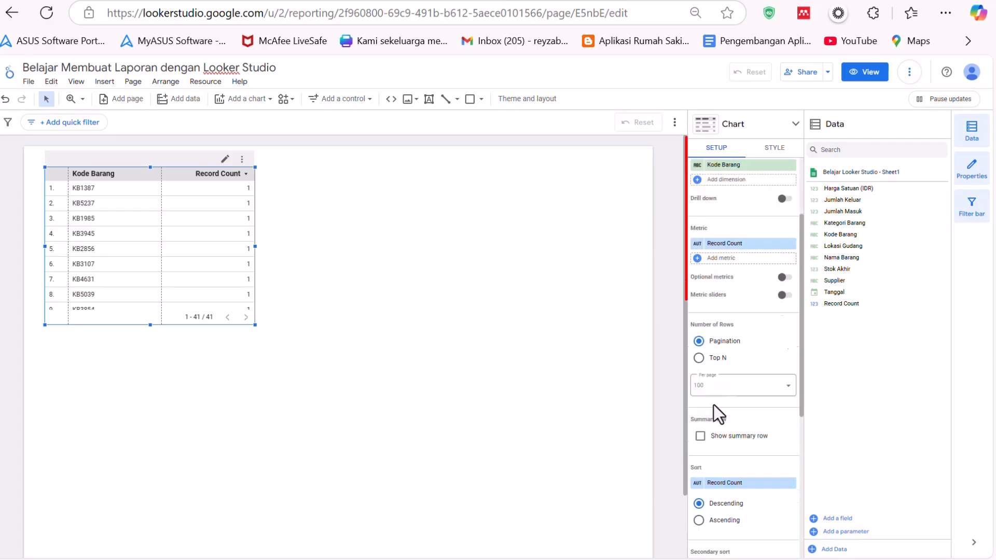
{"action": "scroll", "coordinate": [715, 401], "scroll_direction": "up", "scroll_amount": 5}
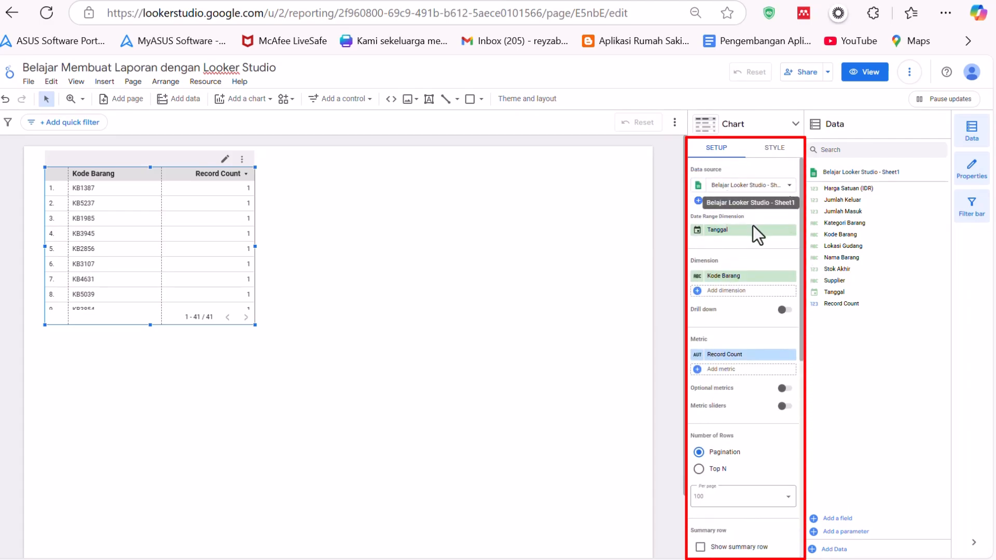
Examine the Kode Barang table's style options, alternative chart types and setup options, and check the report's filter bar toggle.
{"action": "left_click", "coordinate": [764, 153]}
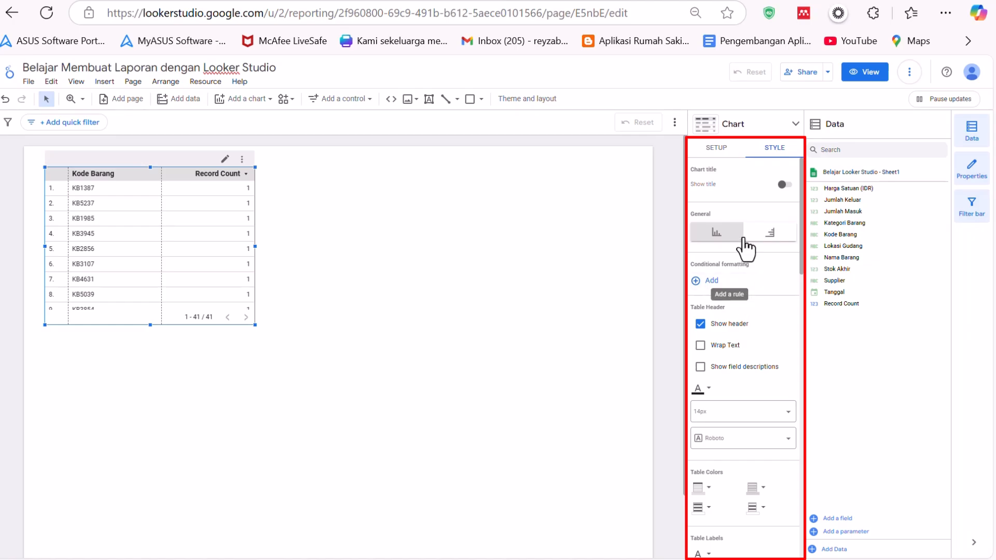
{"action": "left_click", "coordinate": [727, 123]}
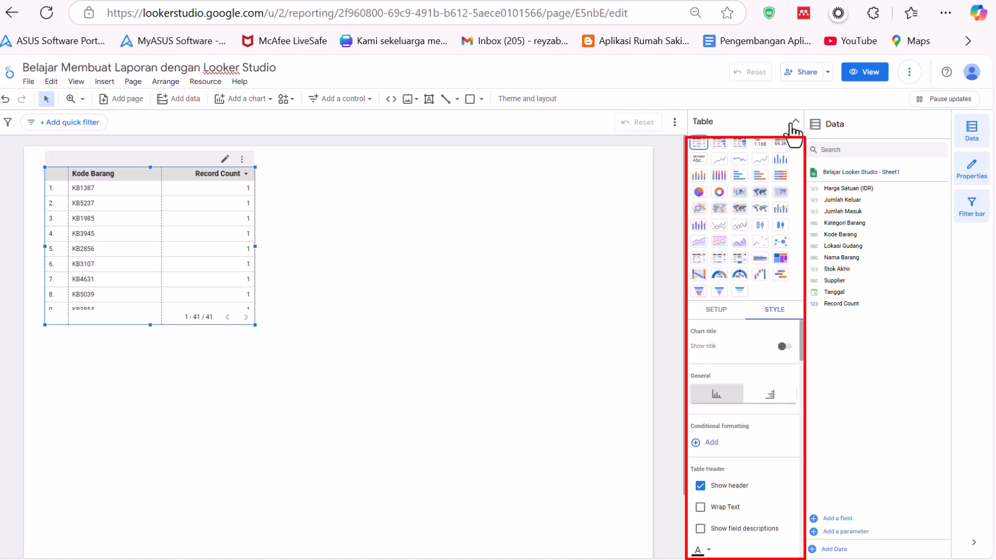
{"action": "left_click", "coordinate": [794, 123]}
{"action": "left_click", "coordinate": [716, 148]}
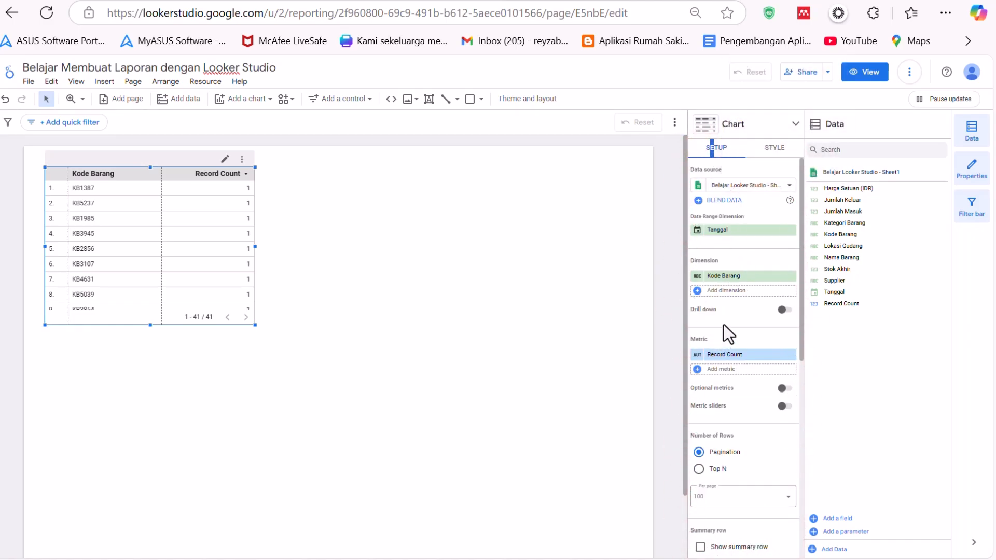
{"action": "scroll", "coordinate": [724, 324], "scroll_direction": "down", "scroll_amount": 5}
{"action": "scroll", "coordinate": [724, 316], "scroll_direction": "up", "scroll_amount": 3}
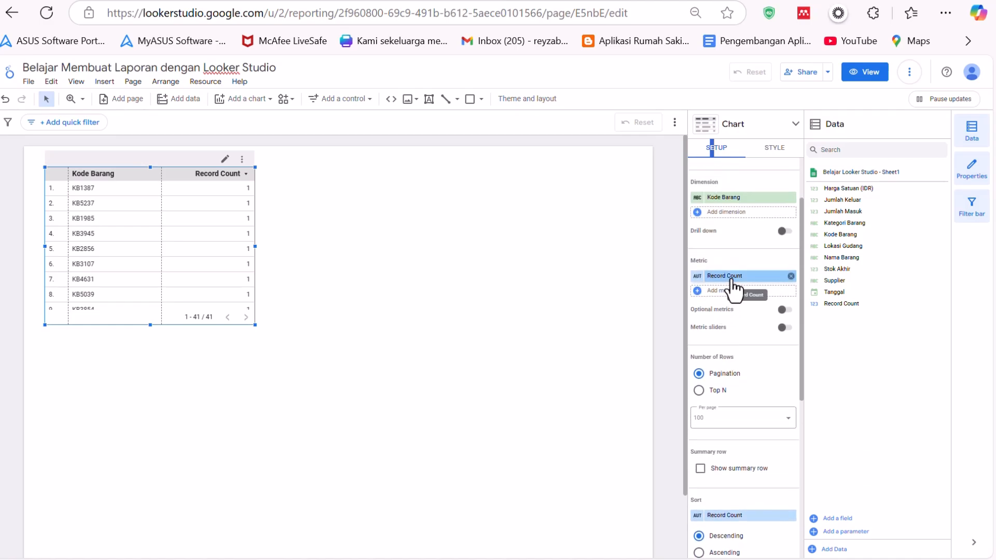
{"action": "scroll", "coordinate": [734, 288], "scroll_direction": "down", "scroll_amount": 3}
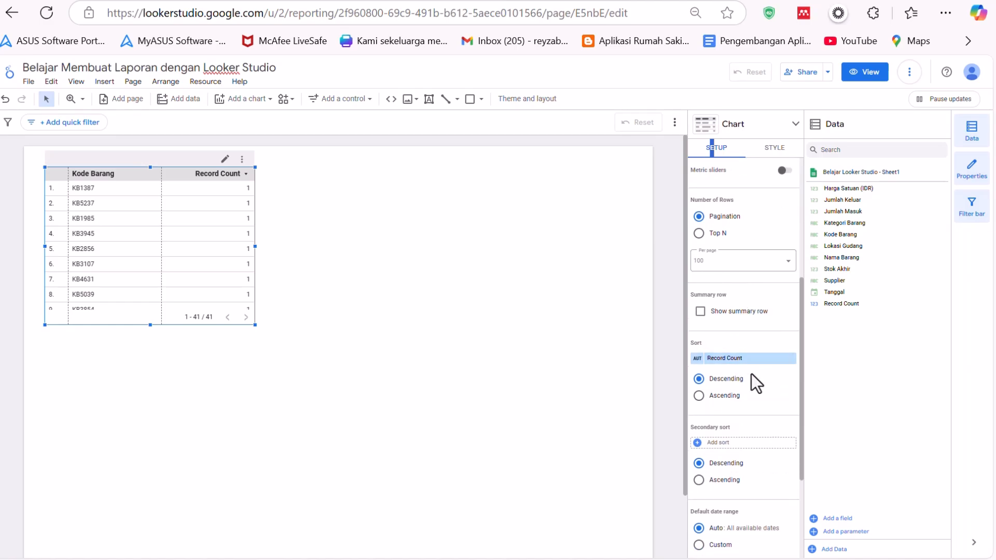
{"action": "left_click", "coordinate": [768, 156]}
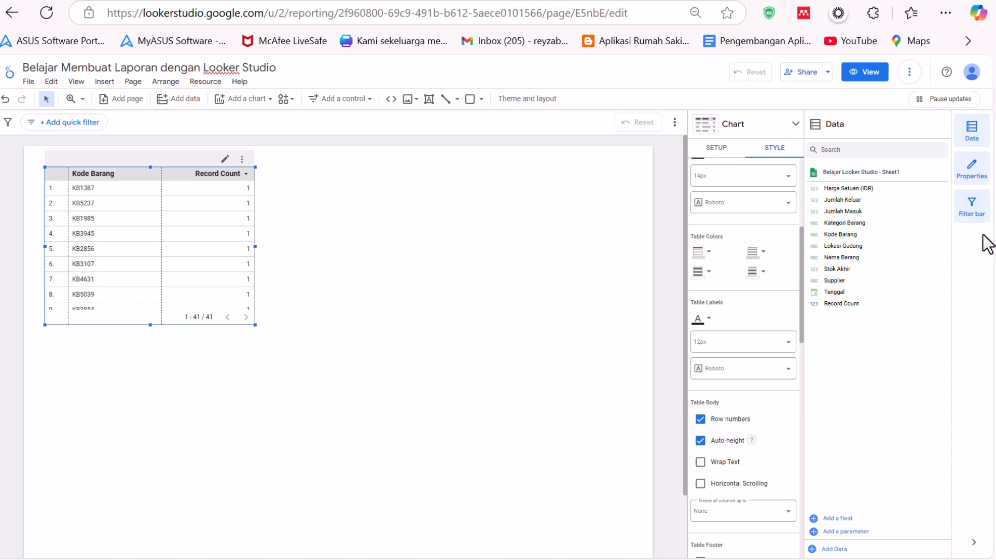
{"action": "left_click", "coordinate": [974, 212]}
{"action": "left_click", "coordinate": [973, 211]}
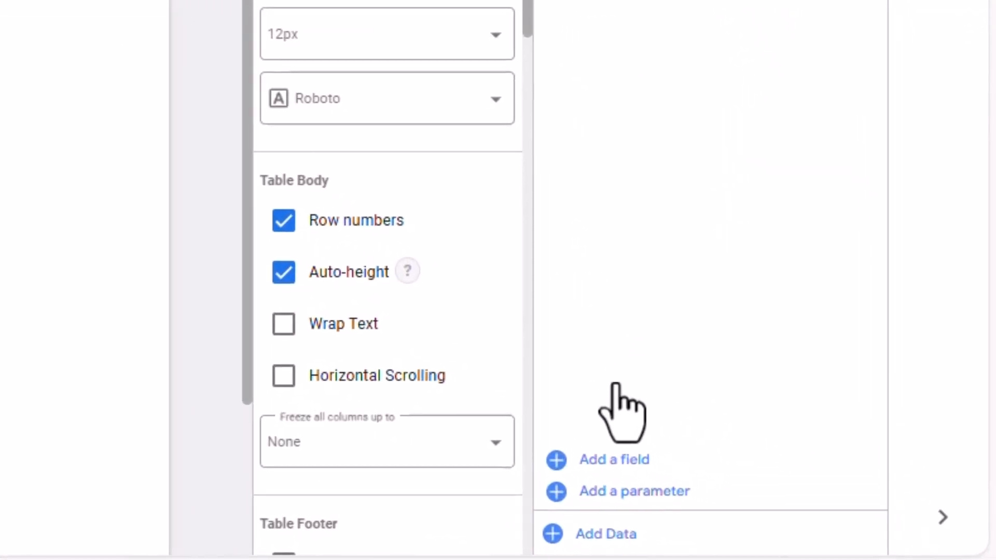
Open the calculated field editor, look through its available fields and formula area, and close it without adding a field.
{"action": "left_click", "coordinate": [644, 461]}
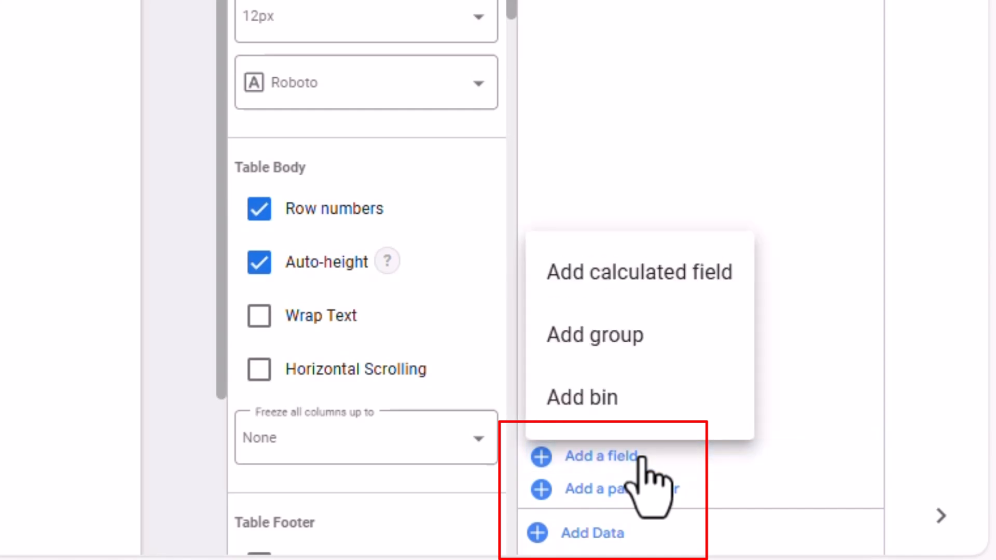
{"action": "left_click", "coordinate": [666, 273]}
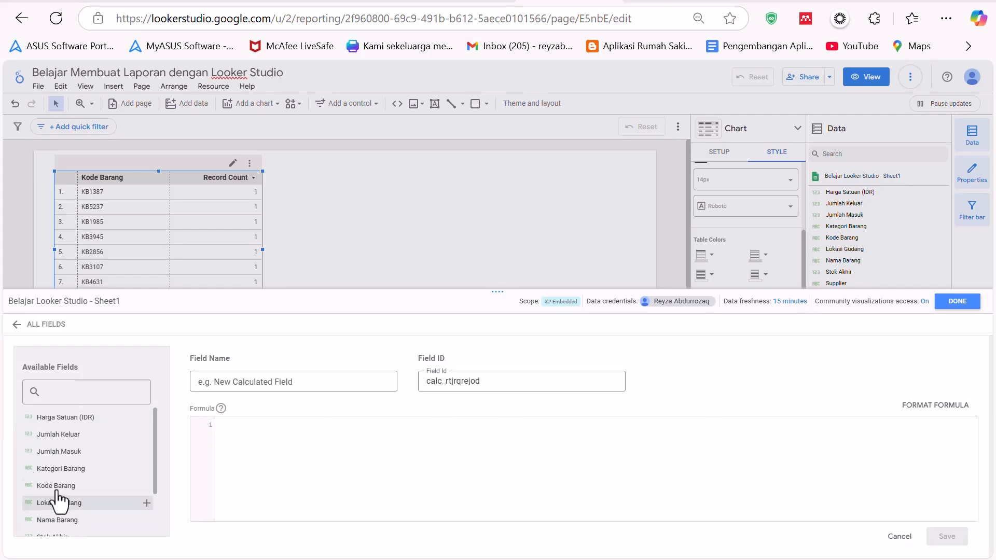
{"action": "scroll", "coordinate": [72, 482], "scroll_direction": "down", "scroll_amount": 2}
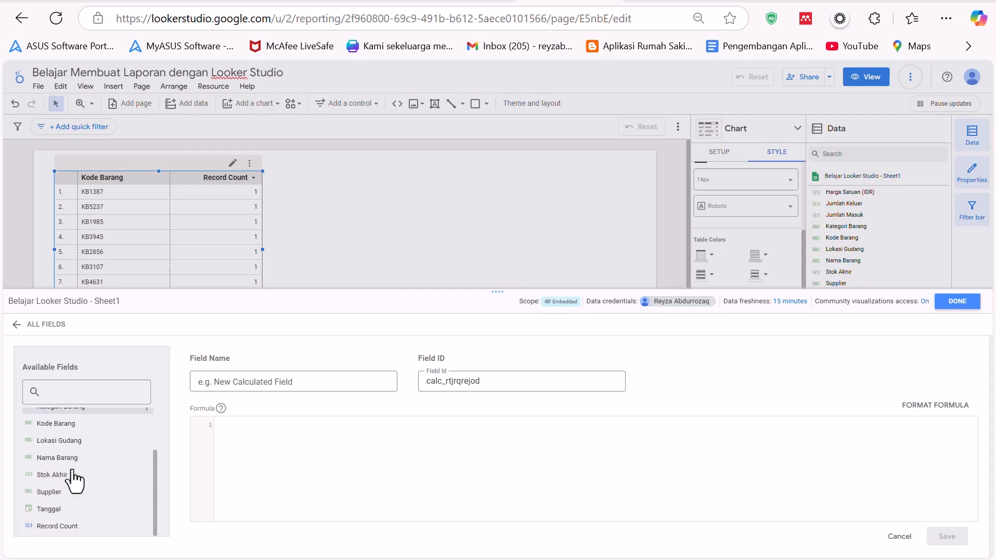
{"action": "scroll", "coordinate": [75, 478], "scroll_direction": "up", "scroll_amount": 3}
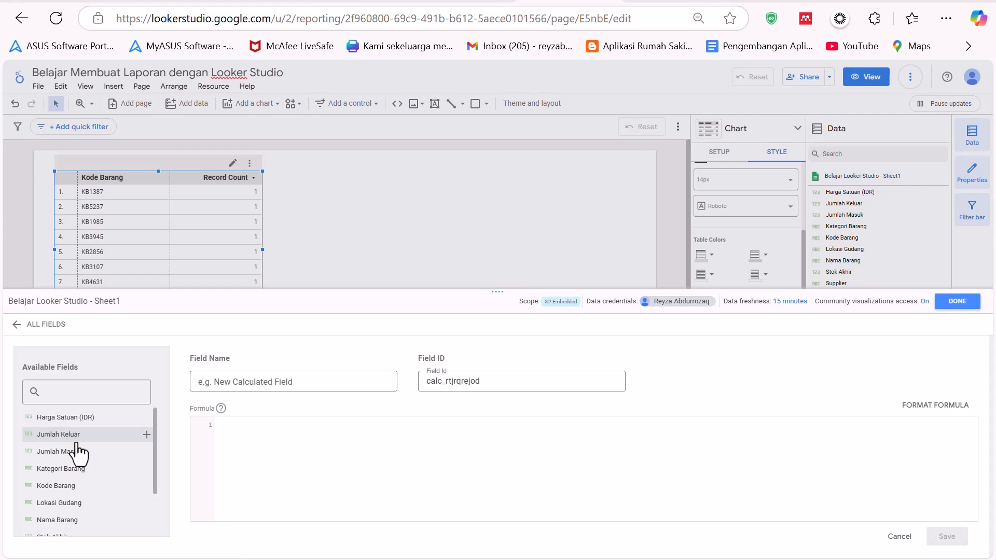
{"action": "scroll", "coordinate": [90, 469], "scroll_direction": "down", "scroll_amount": 1}
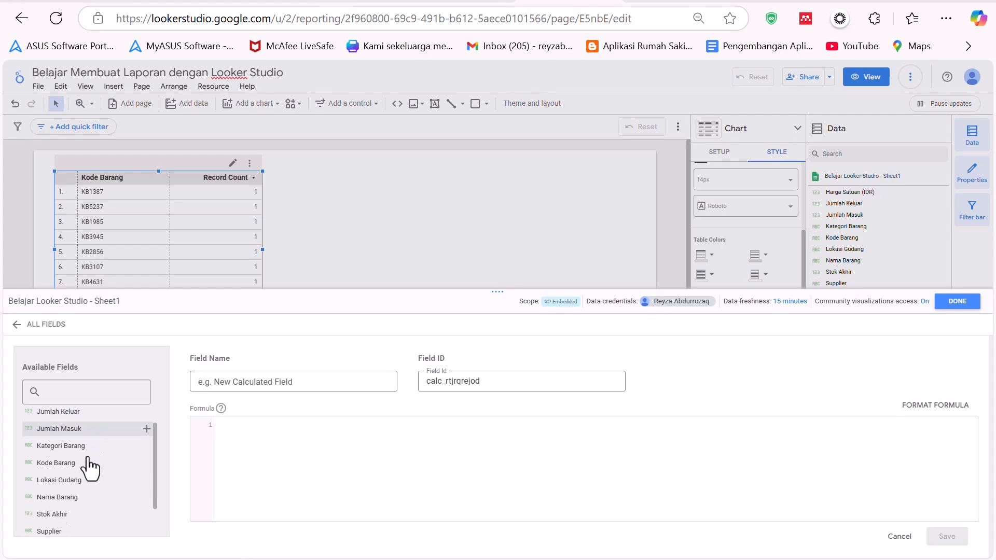
{"action": "scroll", "coordinate": [83, 436], "scroll_direction": "up", "scroll_amount": 1}
{"action": "left_click", "coordinate": [253, 431]}
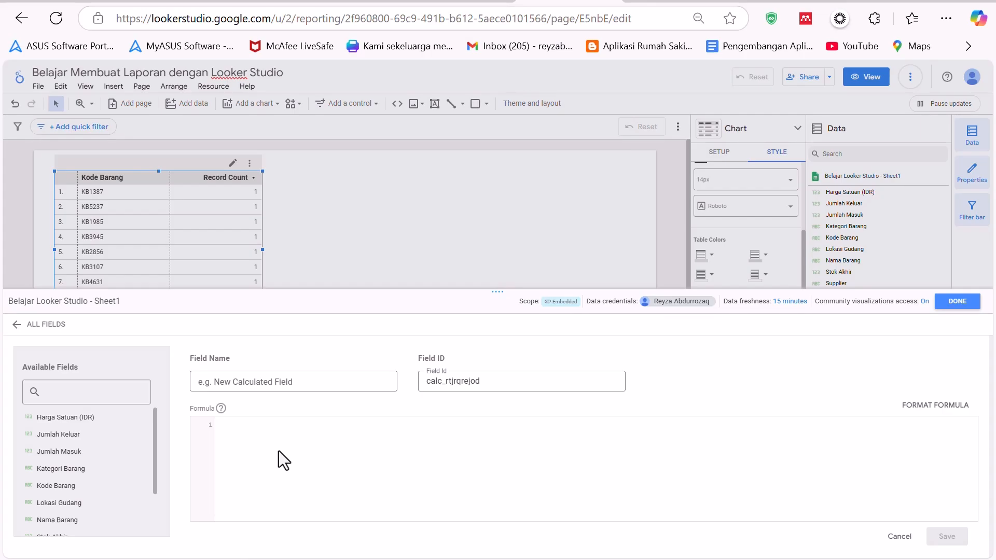
{"action": "left_click", "coordinate": [961, 302]}
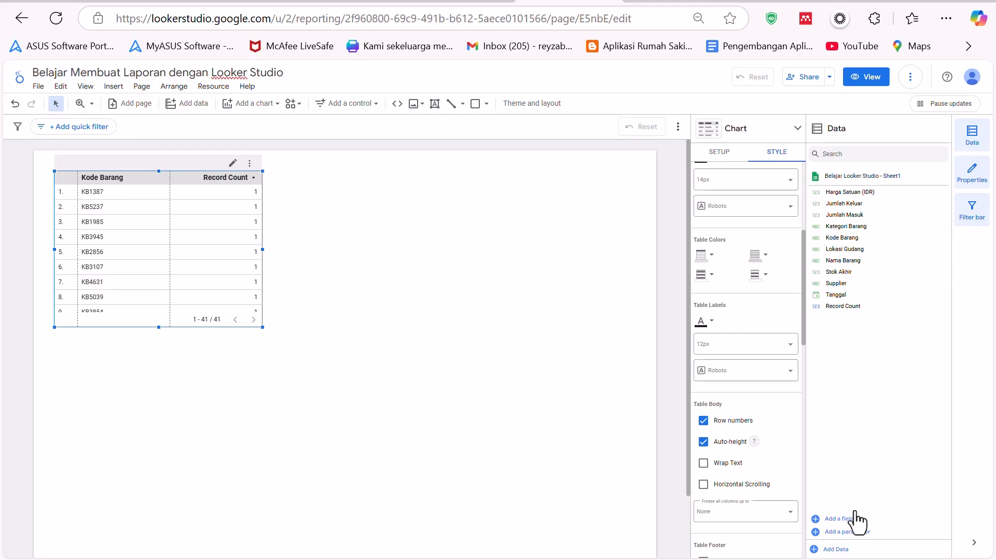
View the new parameter form and the connectors for adding data to the report, closing each without adding anything.
{"action": "left_click", "coordinate": [849, 533]}
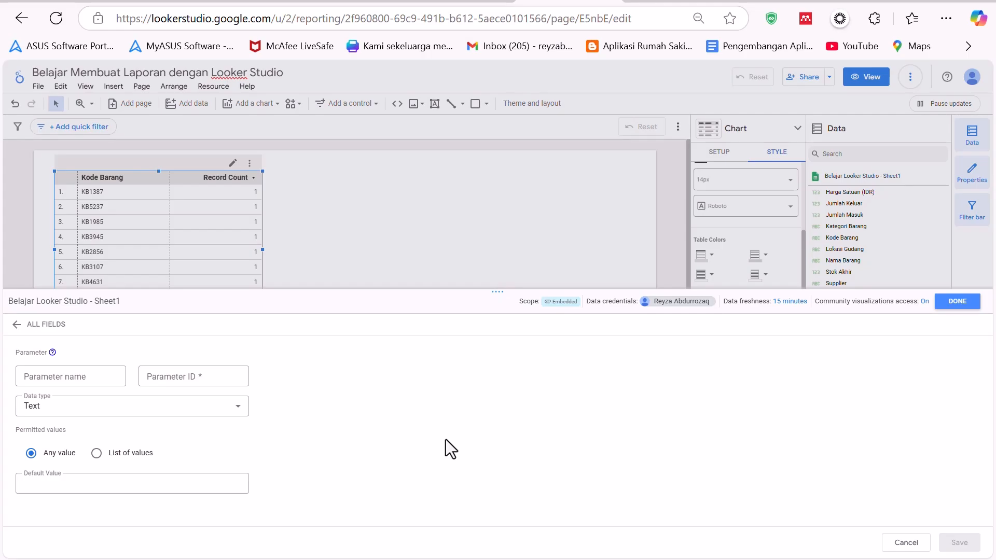
{"action": "left_click", "coordinate": [963, 304]}
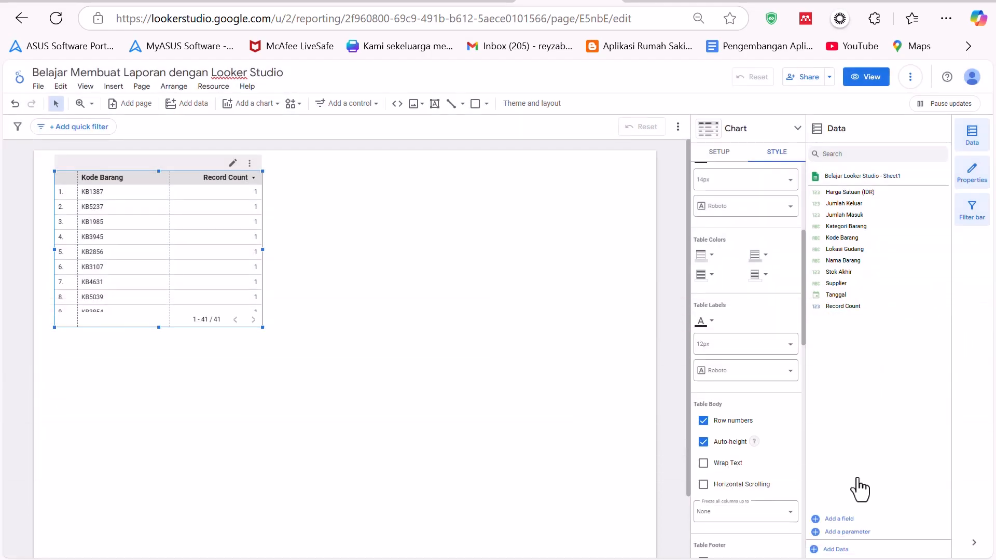
{"action": "left_click", "coordinate": [836, 549]}
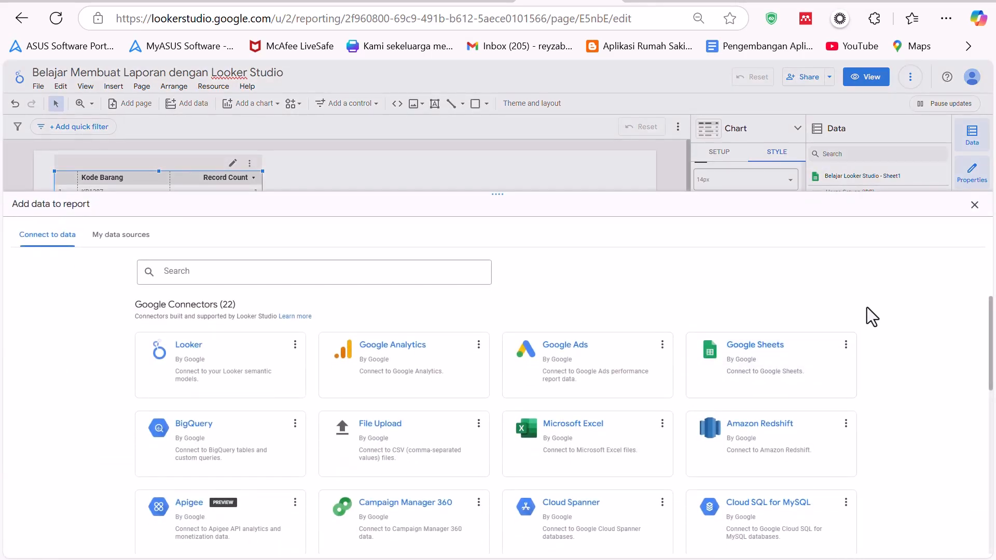
{"action": "left_click", "coordinate": [975, 205]}
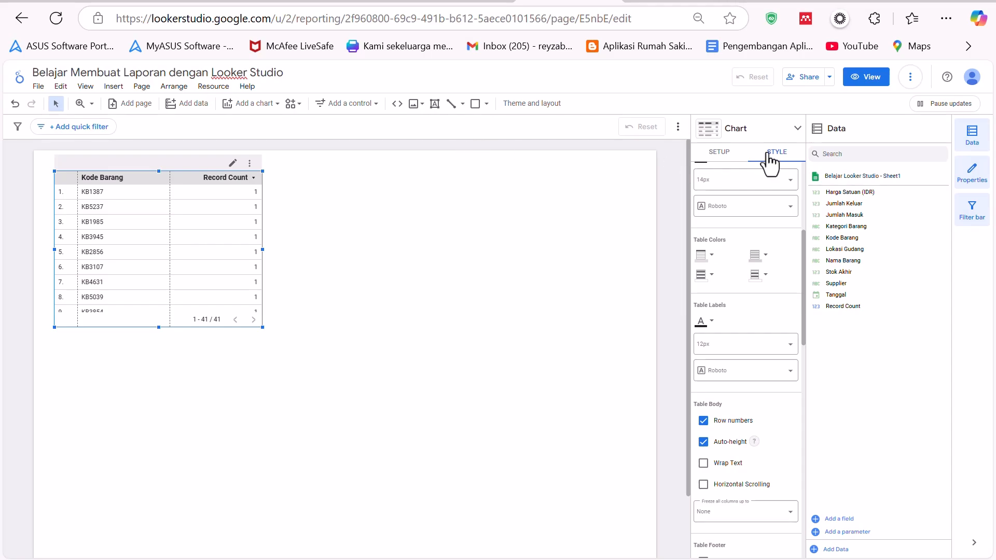
Set the report's link sharing to Public with Viewer access, save the change and display the report in view mode.
{"action": "left_click", "coordinate": [800, 78]}
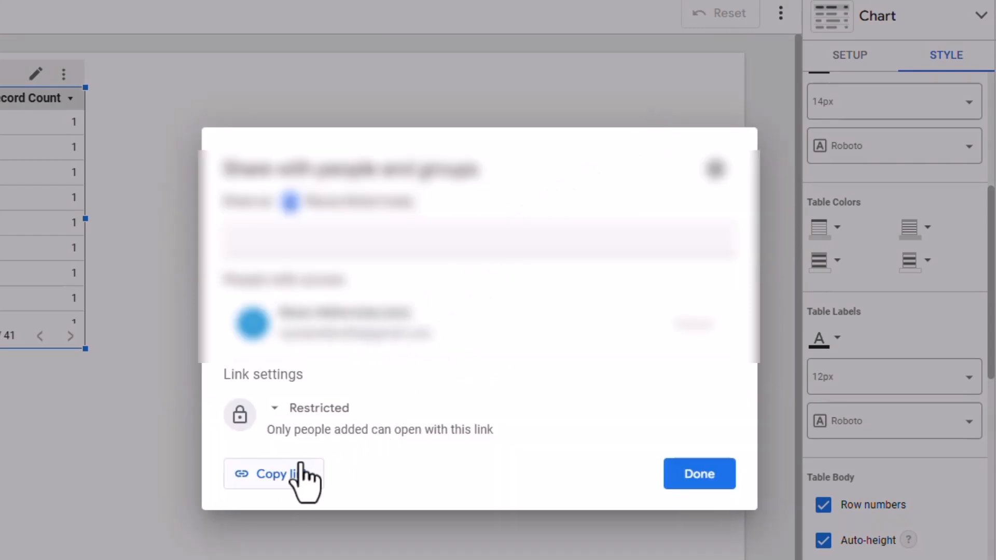
{"action": "left_click", "coordinate": [303, 410]}
{"action": "left_click", "coordinate": [334, 539]}
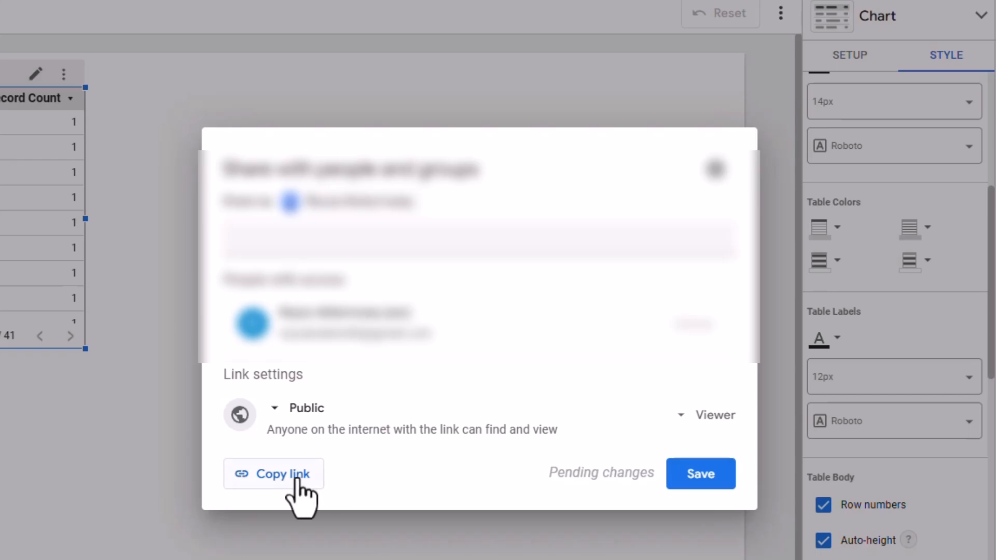
{"action": "left_click", "coordinate": [694, 474]}
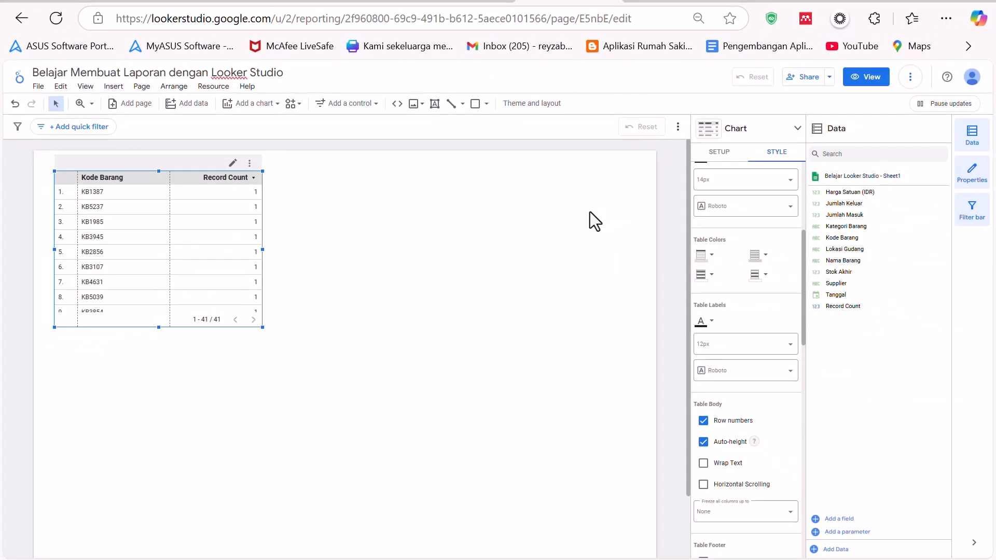
{"action": "left_click", "coordinate": [867, 83]}
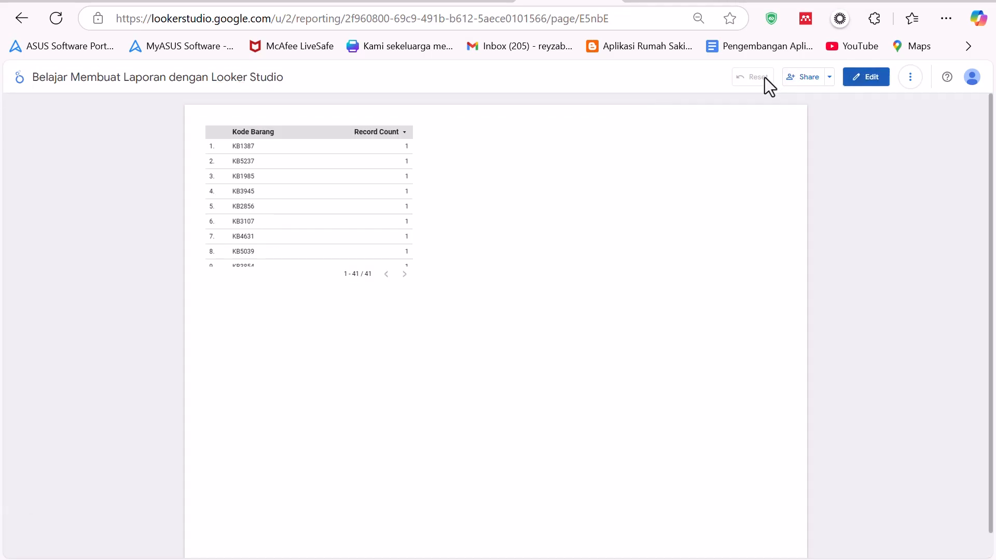